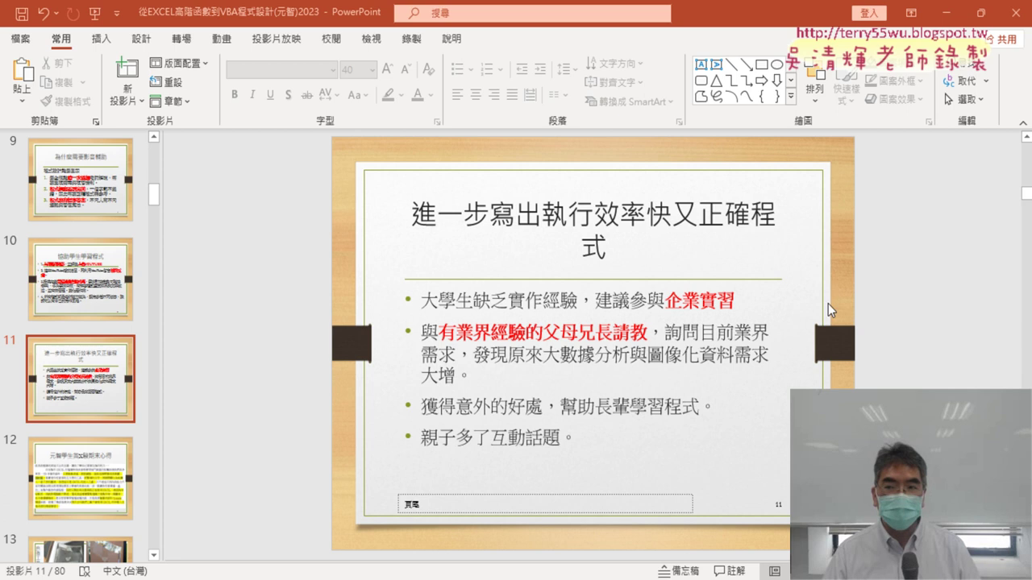
Collapse the ribbon and highlight the phrase about asking experienced parents on slide 11
{"action": "left_click", "coordinate": [1025, 127]}
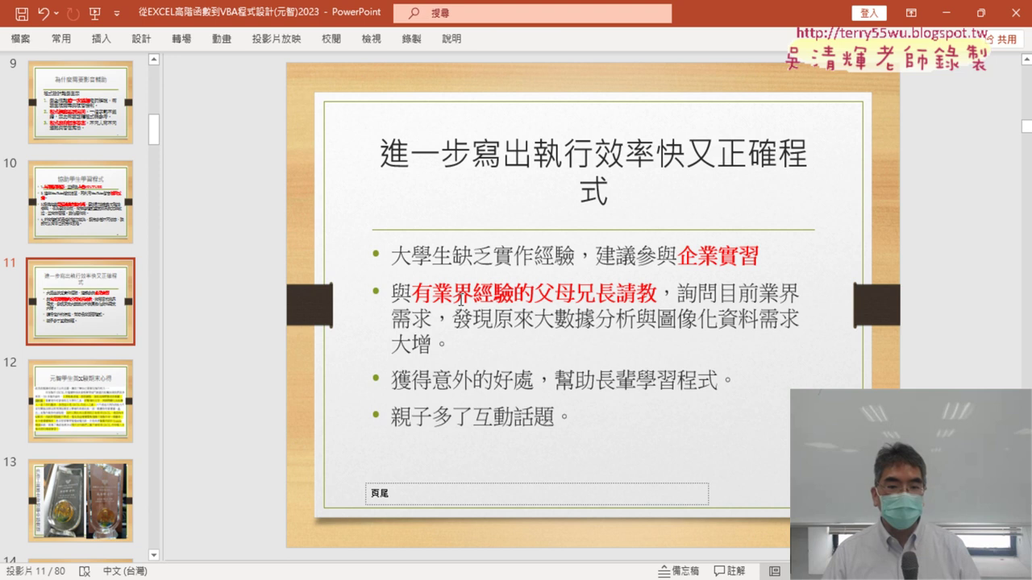
{"action": "left_click_drag", "start_coordinate": [432, 296], "coordinate": [638, 300]}
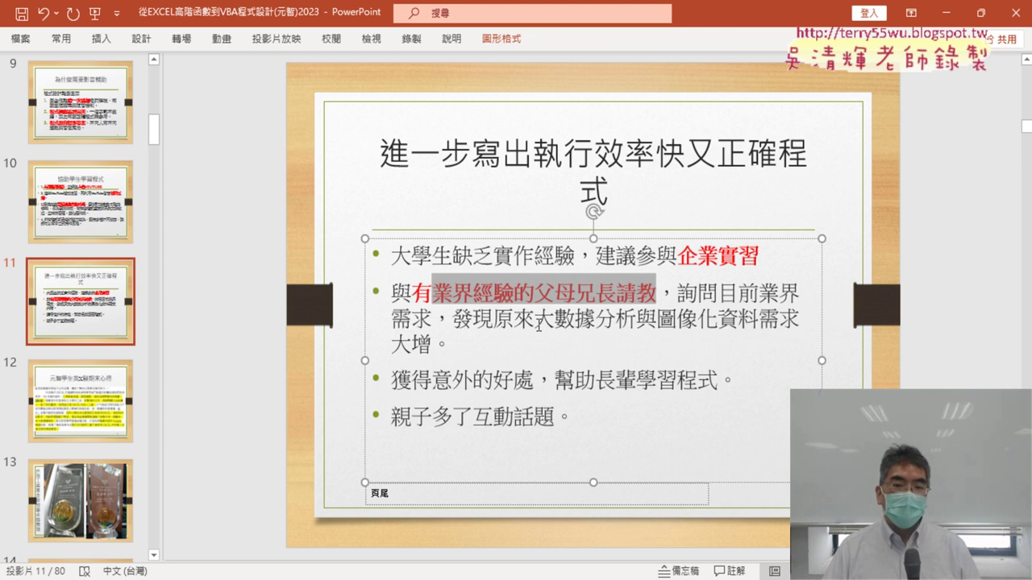
Highlight the data visualization demand phrase on slide 11, then scroll to slide 12
{"action": "left_click_drag", "start_coordinate": [539, 325], "coordinate": [798, 322]}
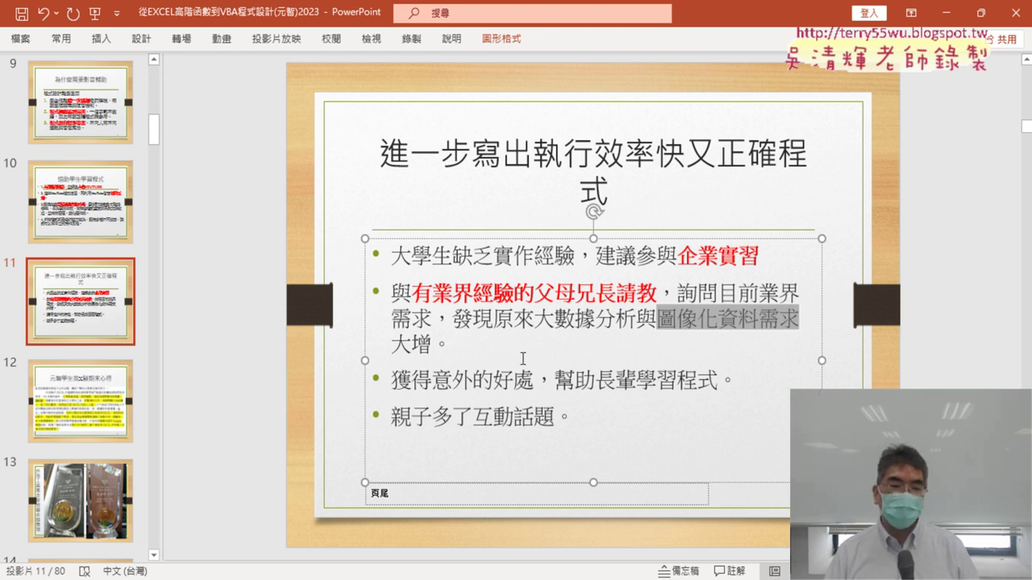
{"action": "scroll", "coordinate": [522, 358], "scroll_direction": "down", "scroll_amount": 2}
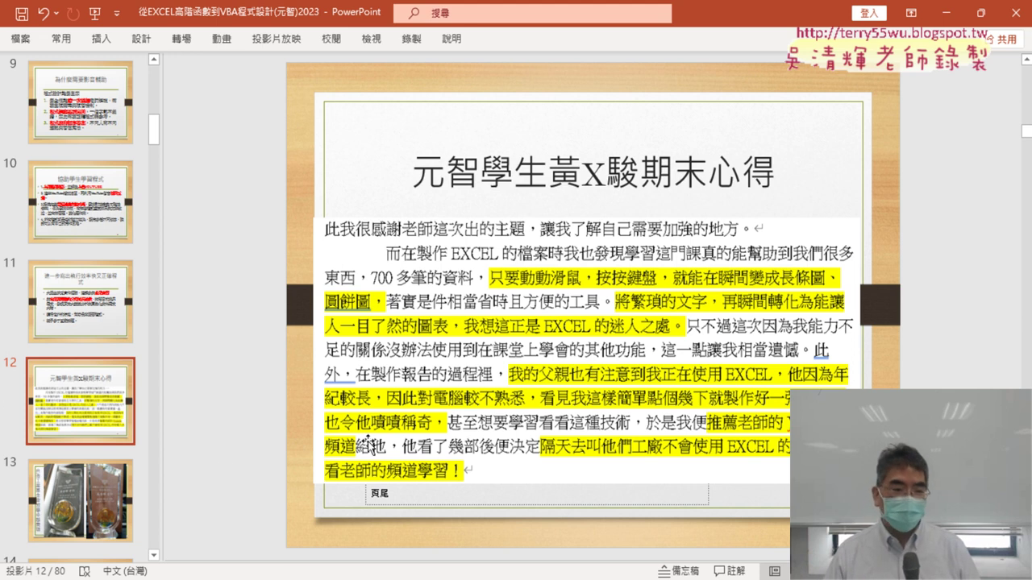
Step through award slides 13 and 14 to reach slide 15, '參考書目'
{"action": "left_click", "coordinate": [84, 507]}
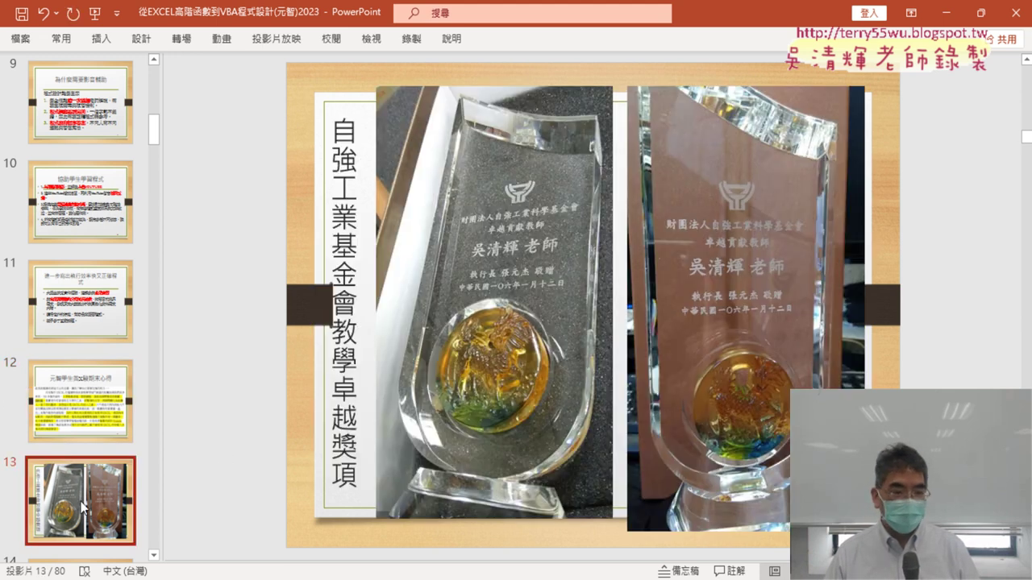
{"action": "scroll", "coordinate": [84, 504], "scroll_direction": "down", "scroll_amount": 2}
{"action": "left_click", "coordinate": [83, 501]}
{"action": "scroll", "coordinate": [86, 494], "scroll_direction": "down", "scroll_amount": 3}
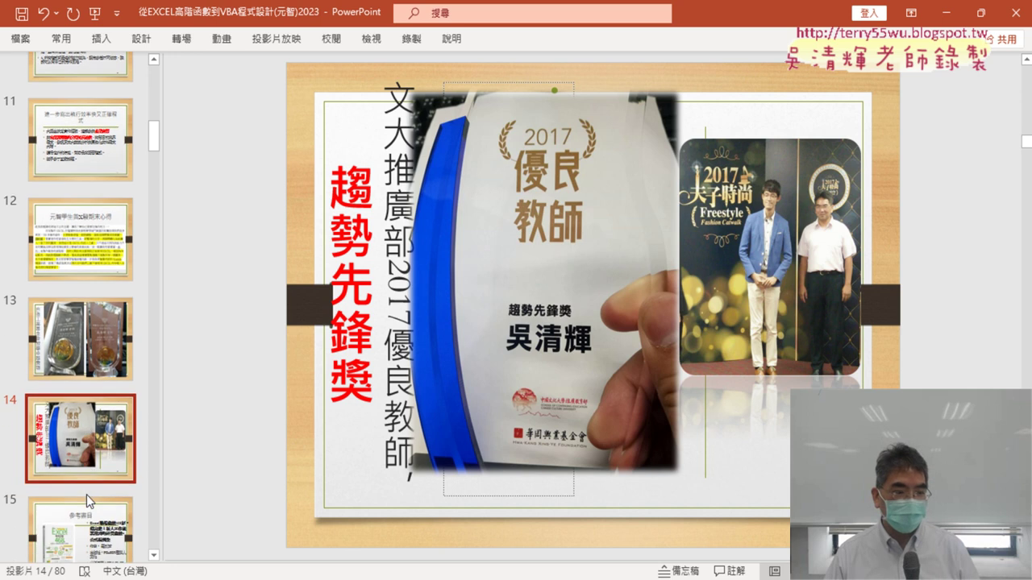
{"action": "left_click", "coordinate": [89, 477]}
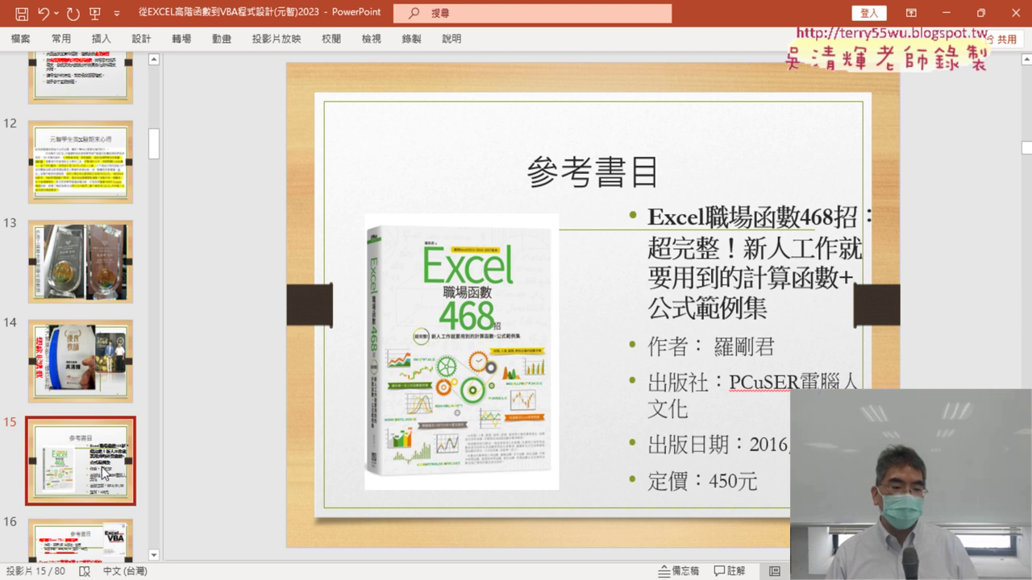
Show slide 16 with the two Excel VBA books priced 420元 and 380元
{"action": "scroll", "coordinate": [105, 474], "scroll_direction": "down", "scroll_amount": 1}
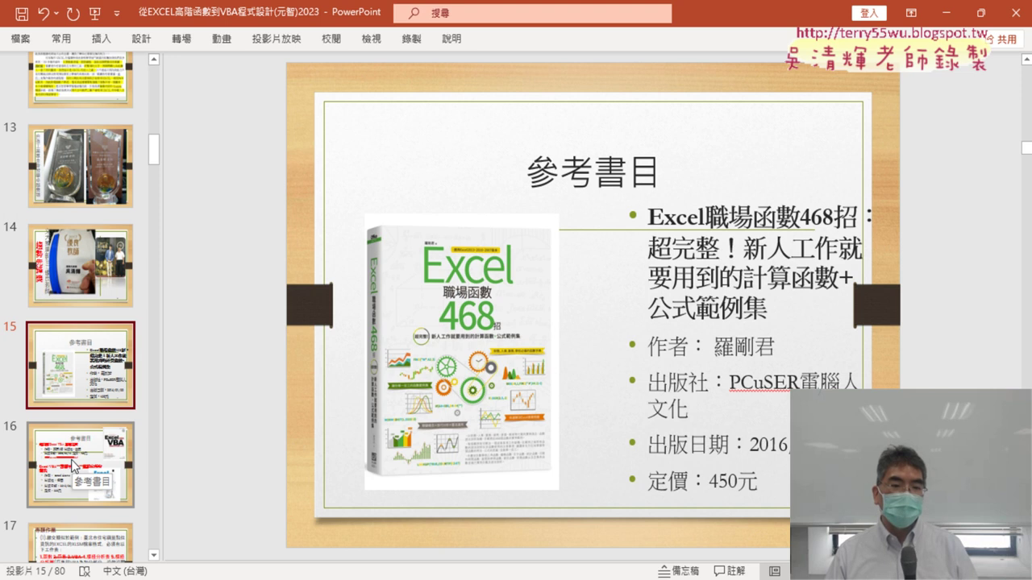
{"action": "left_click", "coordinate": [74, 466]}
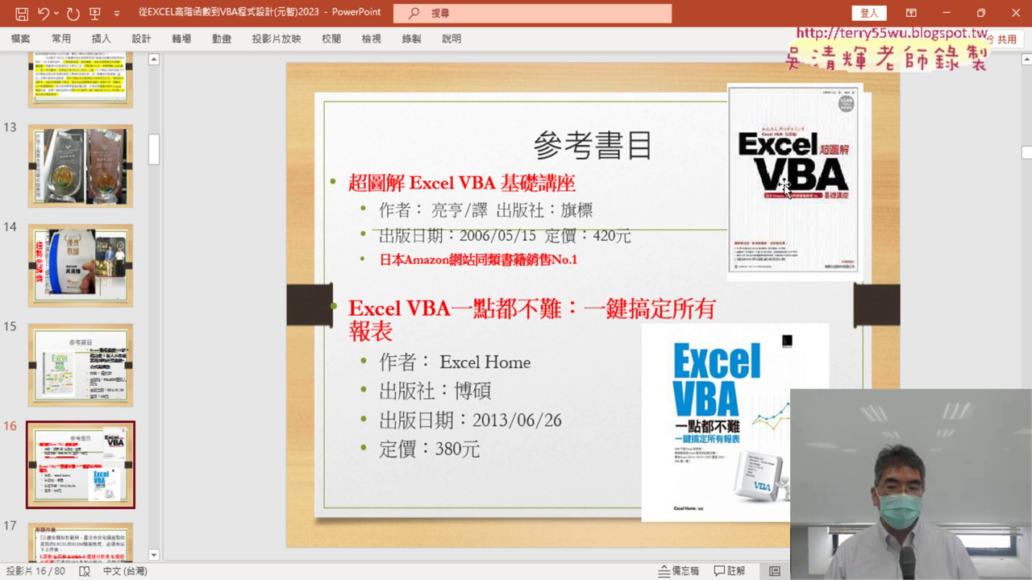
Nudge the top book cover left, select the lower cover, and switch to Excel
{"action": "left_click_drag", "start_coordinate": [784, 187], "coordinate": [751, 201]}
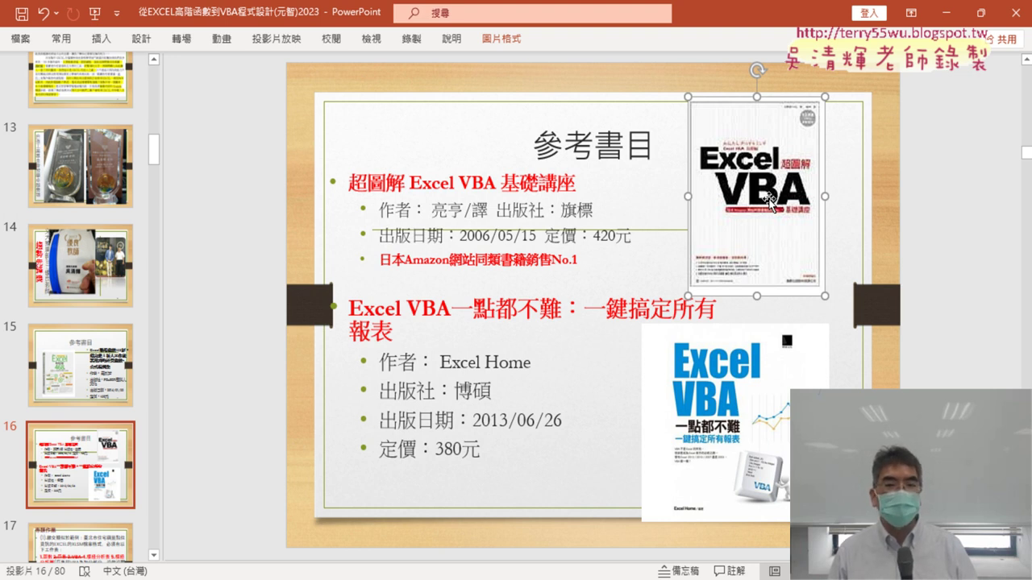
{"action": "left_click", "coordinate": [717, 395]}
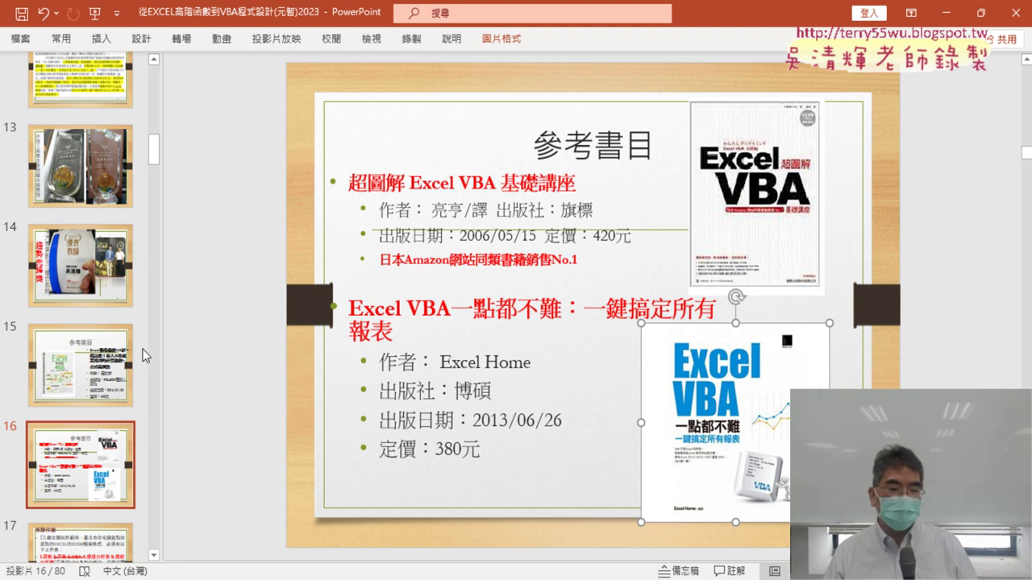
{"action": "mouse_move", "coordinate": [167, 577]}
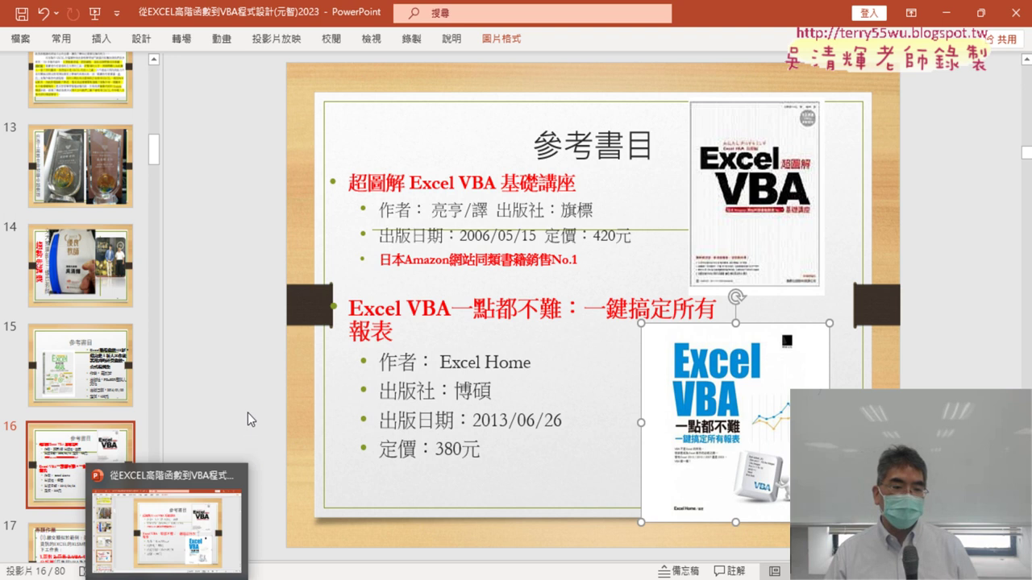
{"action": "left_click", "coordinate": [251, 579]}
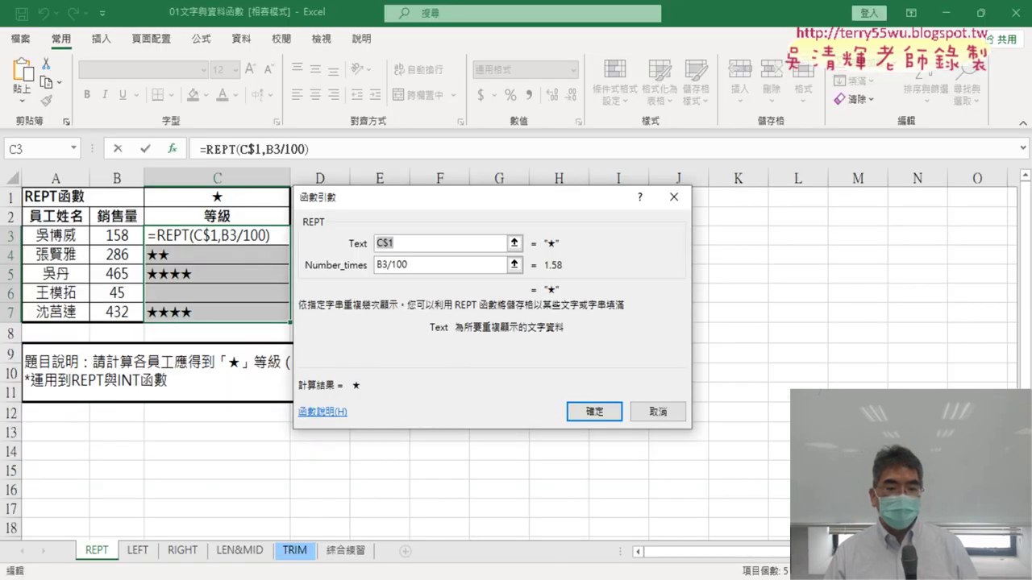
Cancel the REPT arguments, open the LEN&MID sheet, and select C3 for the length result
{"action": "left_click", "coordinate": [661, 411]}
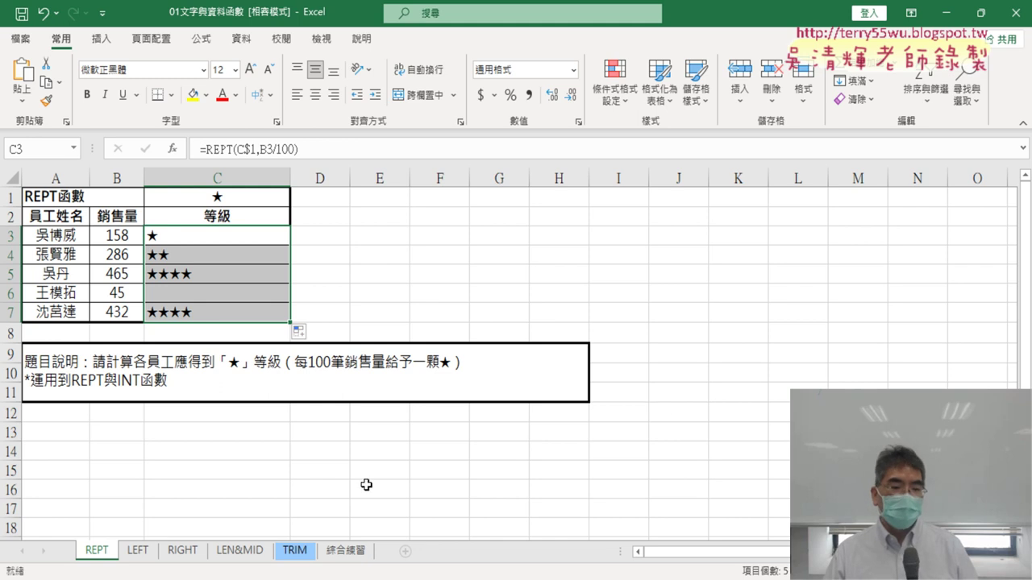
{"action": "left_click", "coordinate": [235, 553]}
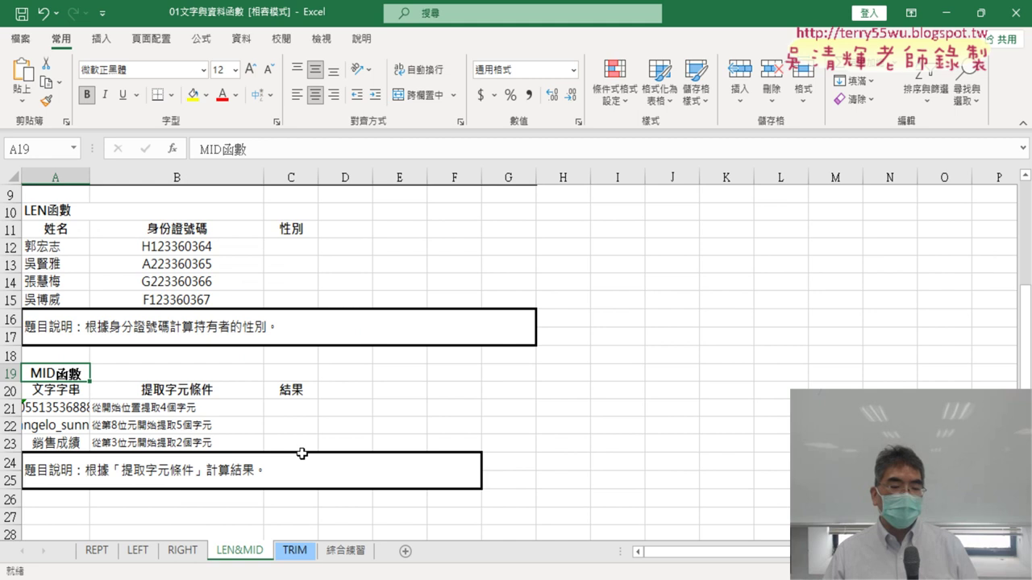
{"action": "scroll", "coordinate": [302, 454], "scroll_direction": "up", "scroll_amount": 3}
{"action": "scroll", "coordinate": [265, 504], "scroll_direction": "up", "scroll_amount": 1}
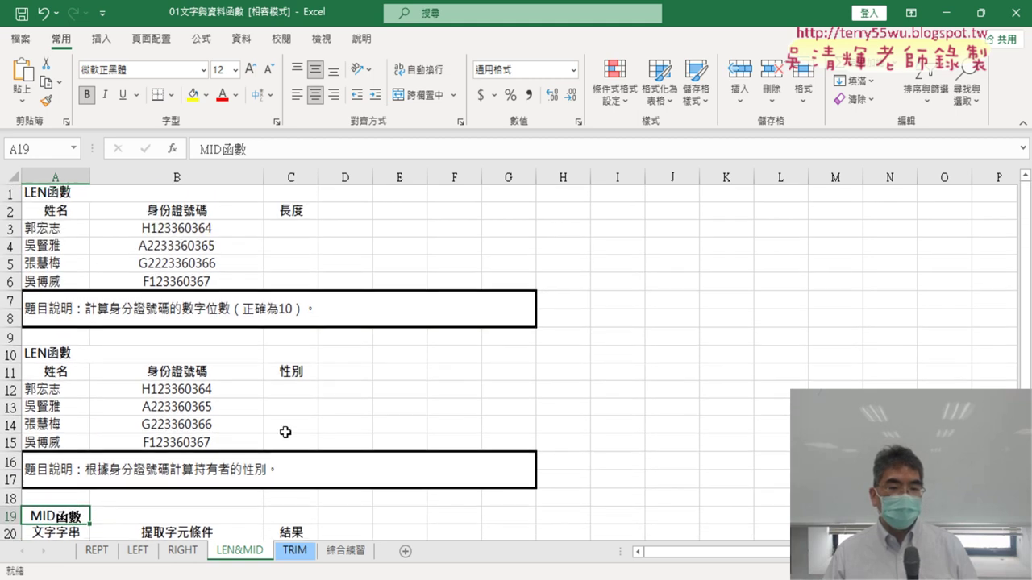
{"action": "left_click", "coordinate": [187, 229]}
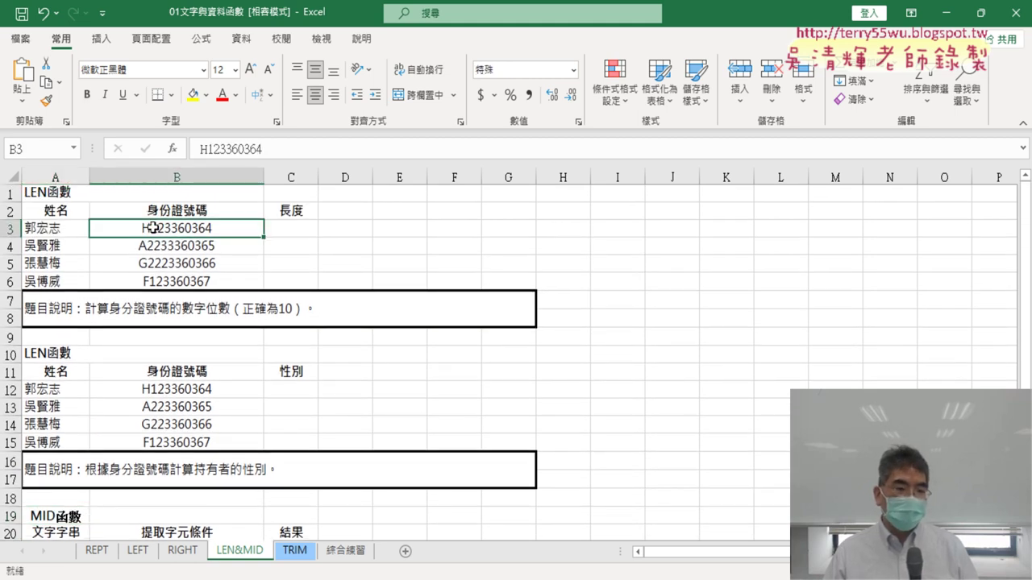
{"action": "left_click", "coordinate": [197, 247]}
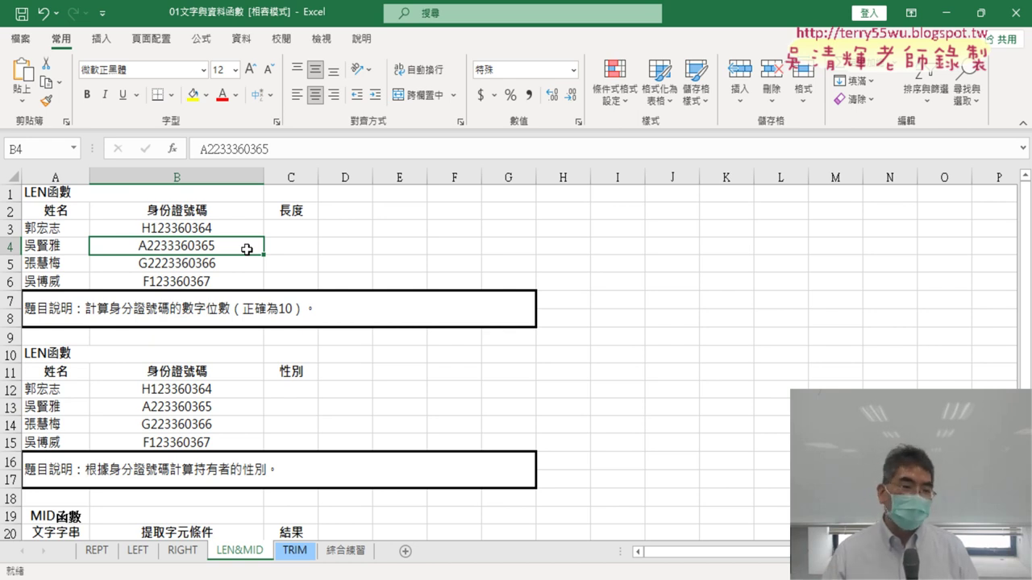
{"action": "left_click", "coordinate": [310, 230]}
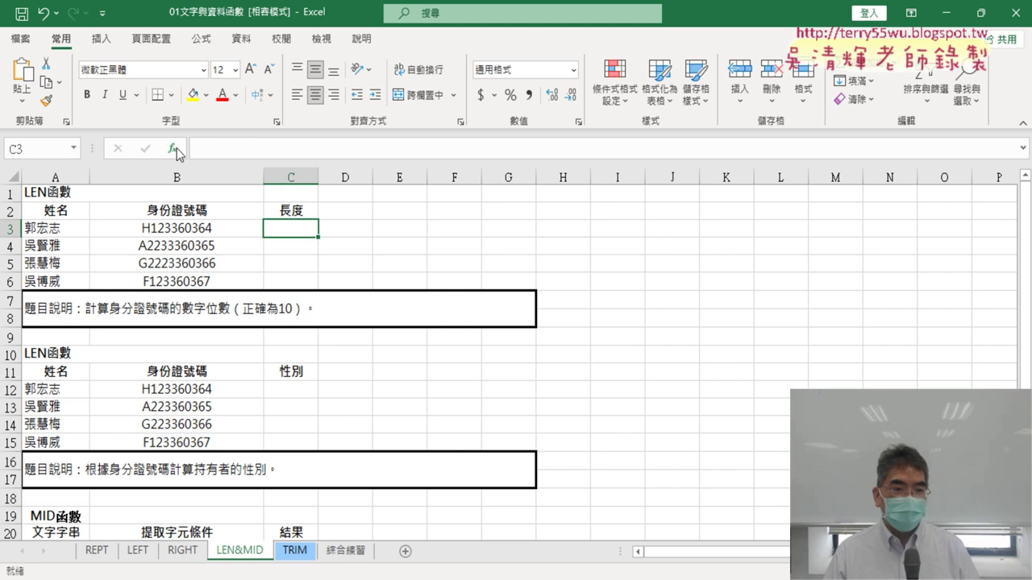
{"action": "left_click", "coordinate": [174, 150]}
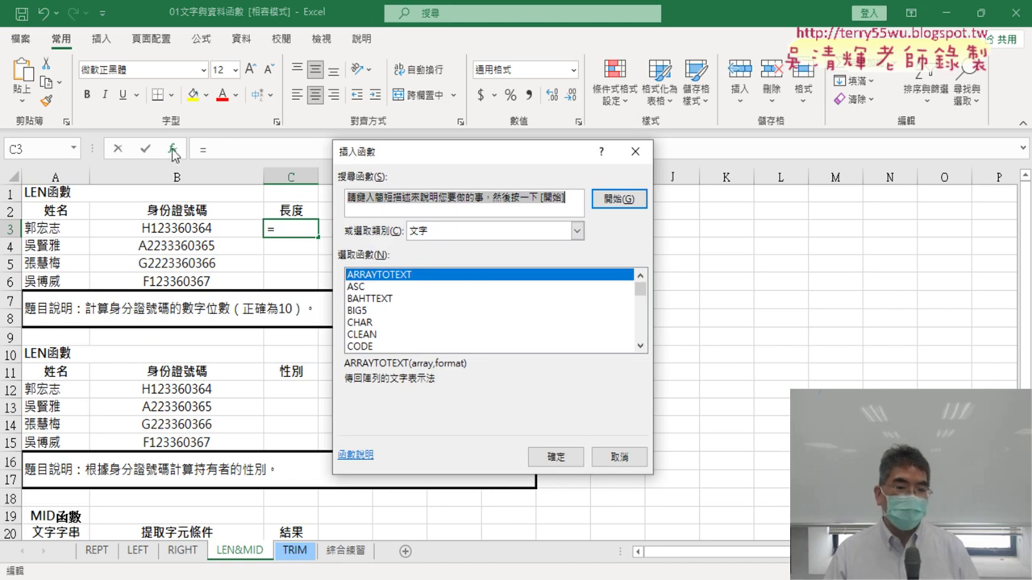
{"action": "left_click", "coordinate": [643, 345]}
{"action": "left_click", "coordinate": [643, 345]}
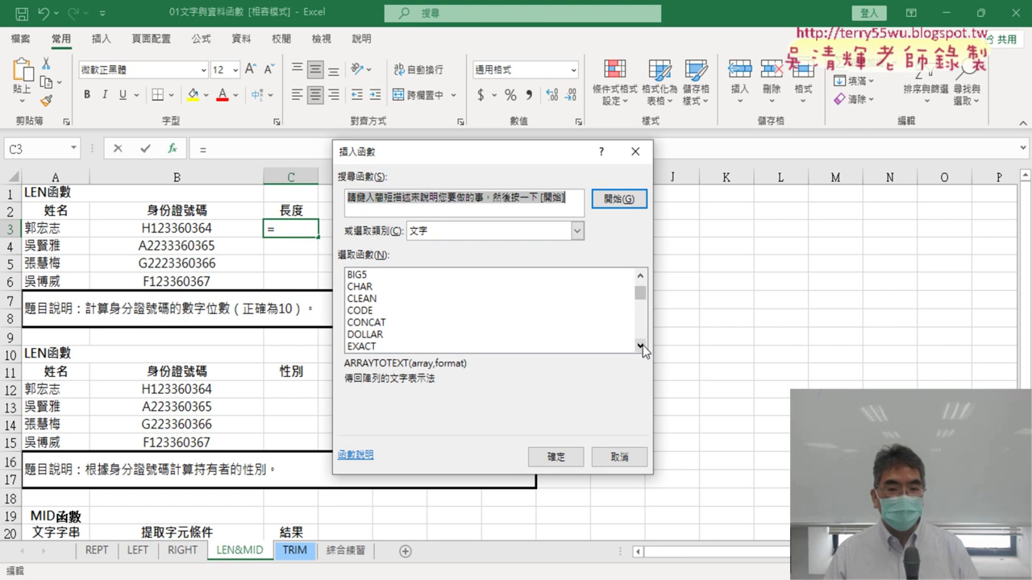
{"action": "left_click", "coordinate": [643, 345]}
{"action": "left_click", "coordinate": [642, 345]}
{"action": "left_click", "coordinate": [642, 345]}
{"action": "left_click", "coordinate": [642, 345]}
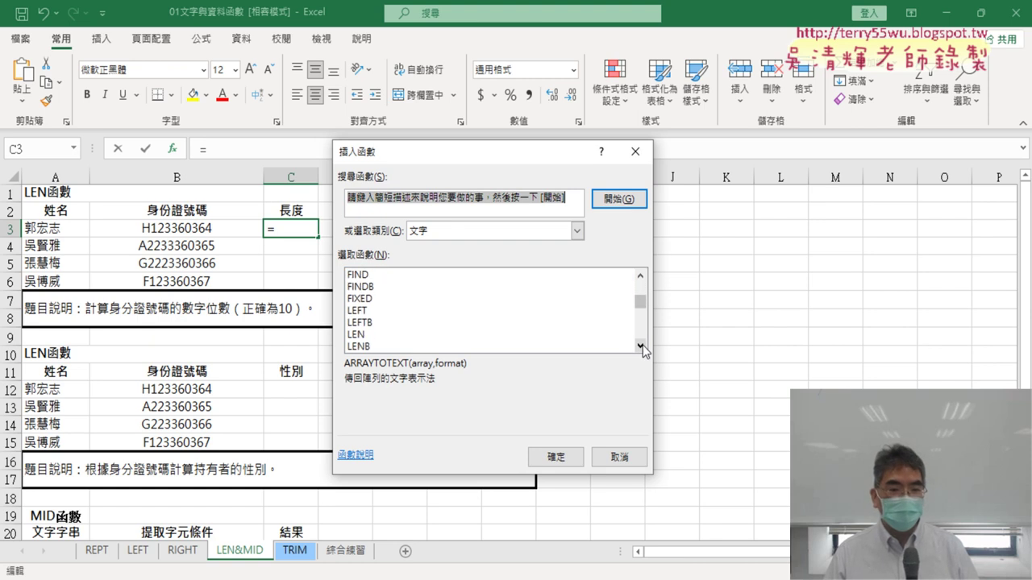
{"action": "left_click", "coordinate": [395, 335]}
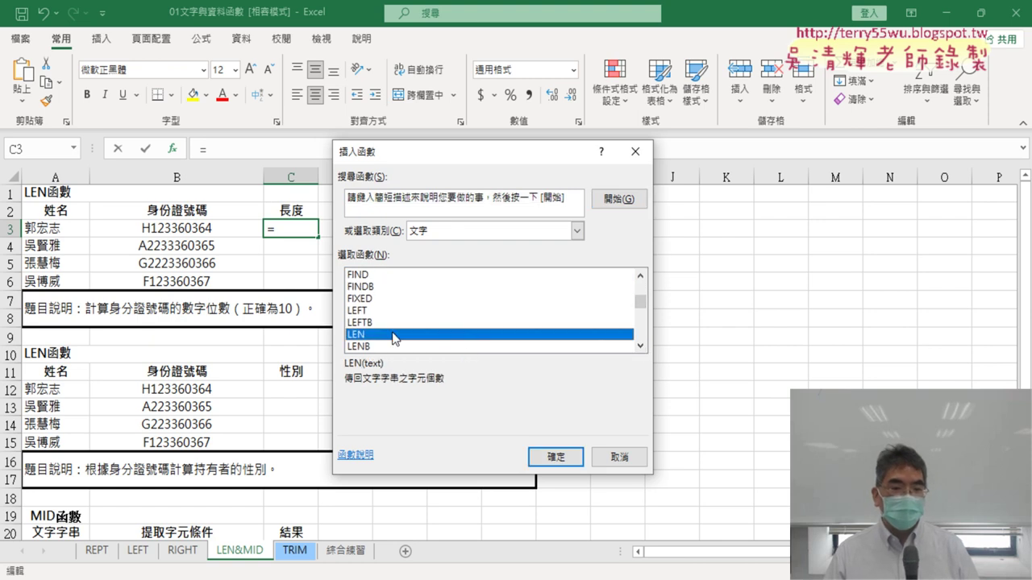
{"action": "left_click", "coordinate": [560, 462]}
{"action": "left_click_drag", "start_coordinate": [498, 229], "coordinate": [586, 170]}
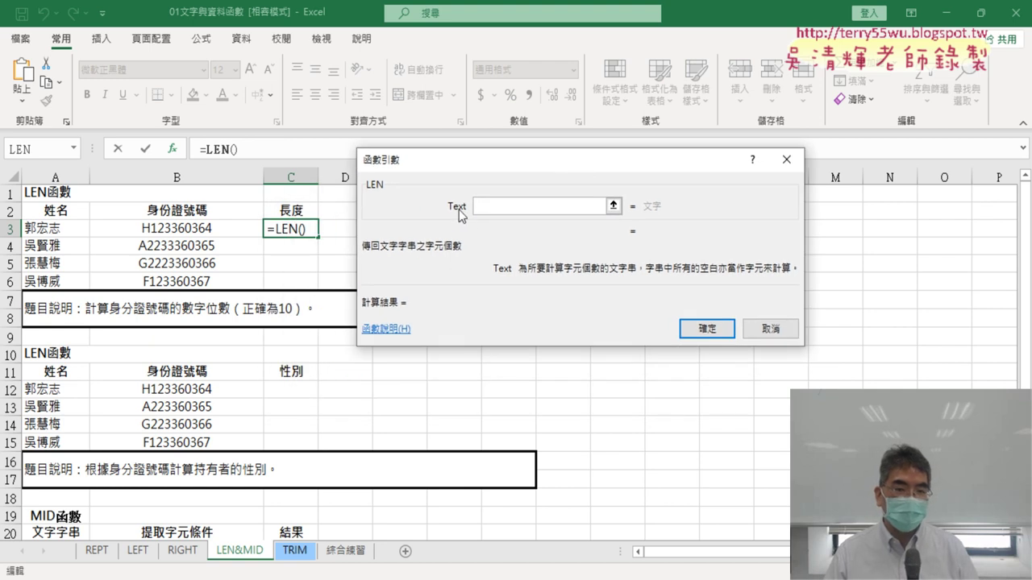
{"action": "left_click", "coordinate": [211, 229]}
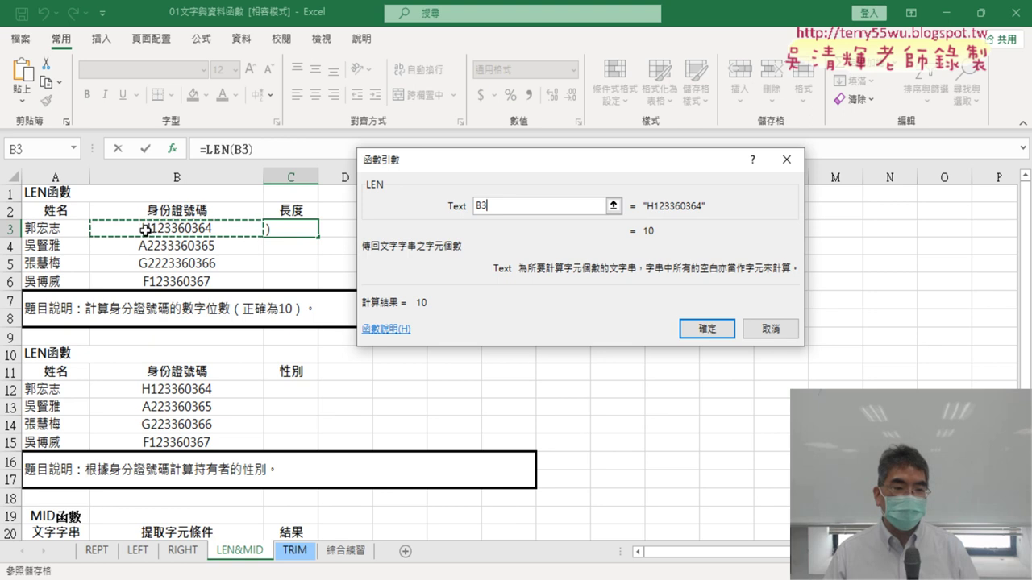
{"action": "left_click", "coordinate": [706, 329]}
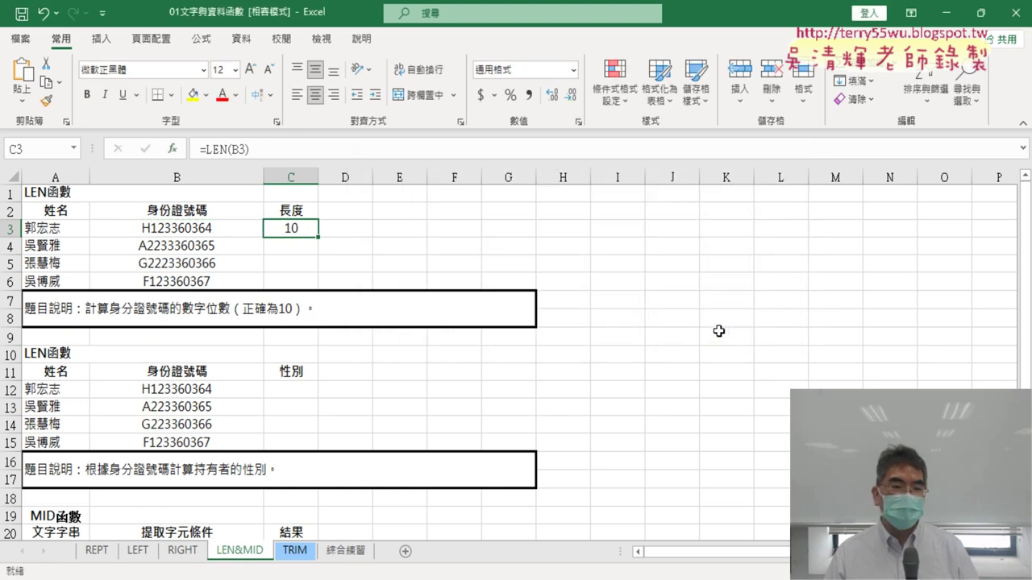
{"action": "left_click_drag", "start_coordinate": [327, 241], "coordinate": [321, 281]}
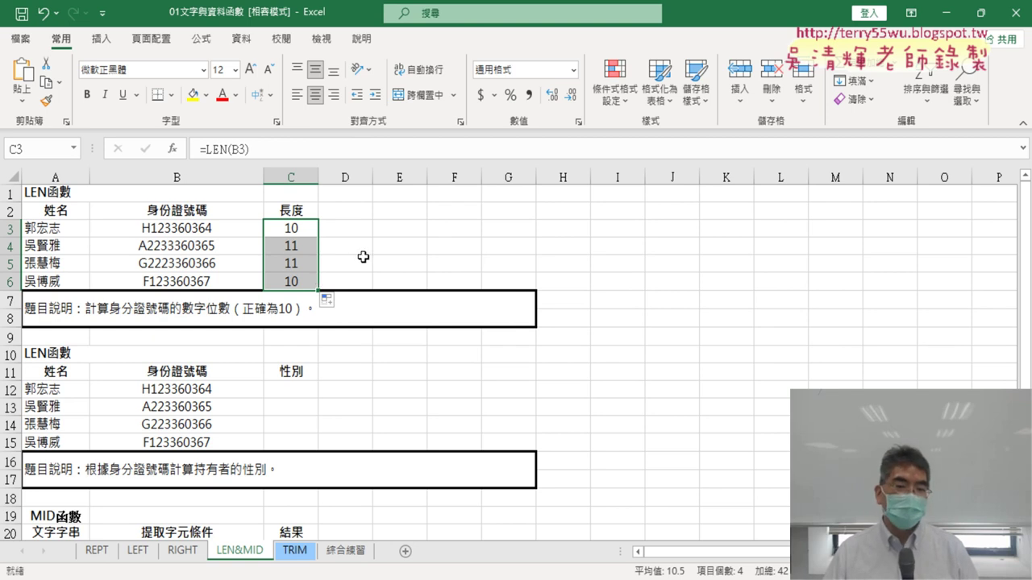
{"action": "mouse_move", "coordinate": [291, 250]}
{"action": "left_mouse_down"}
{"action": "mouse_move", "coordinate": [253, 264]}
{"action": "mouse_move", "coordinate": [206, 262]}
{"action": "left_mouse_up"}
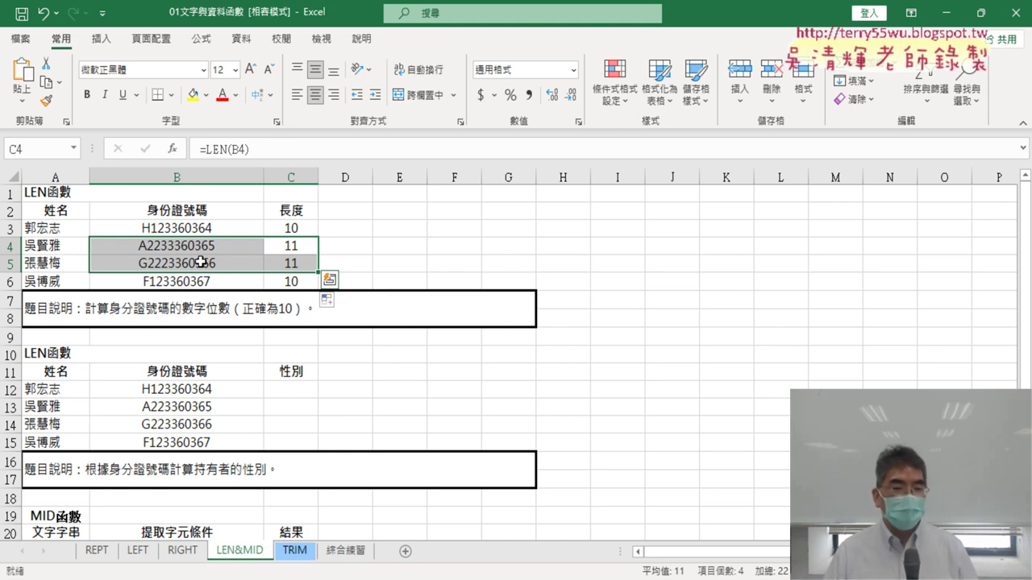
{"action": "left_click", "coordinate": [293, 229]}
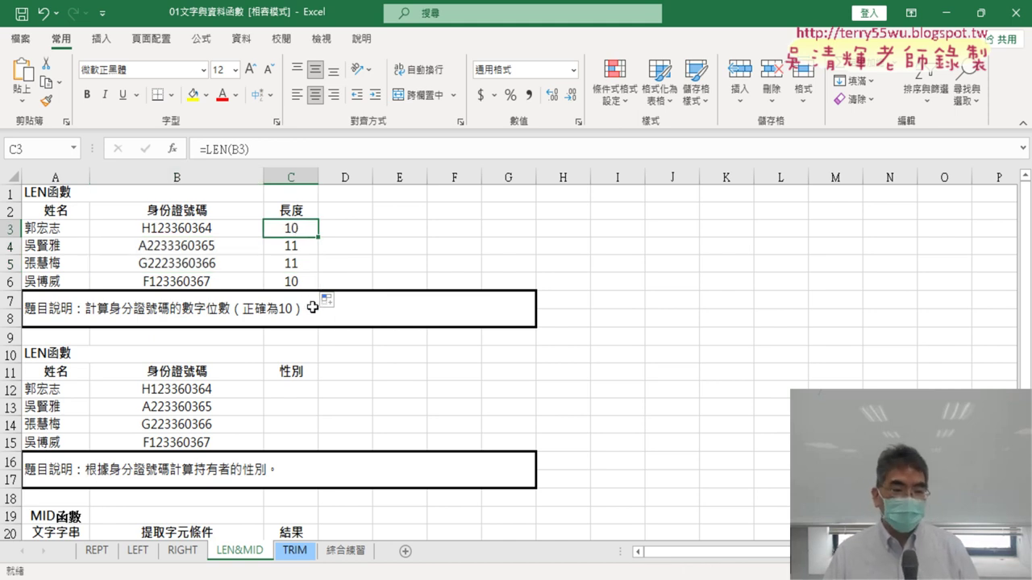
{"action": "scroll", "coordinate": [362, 308], "scroll_direction": "down", "scroll_amount": 2}
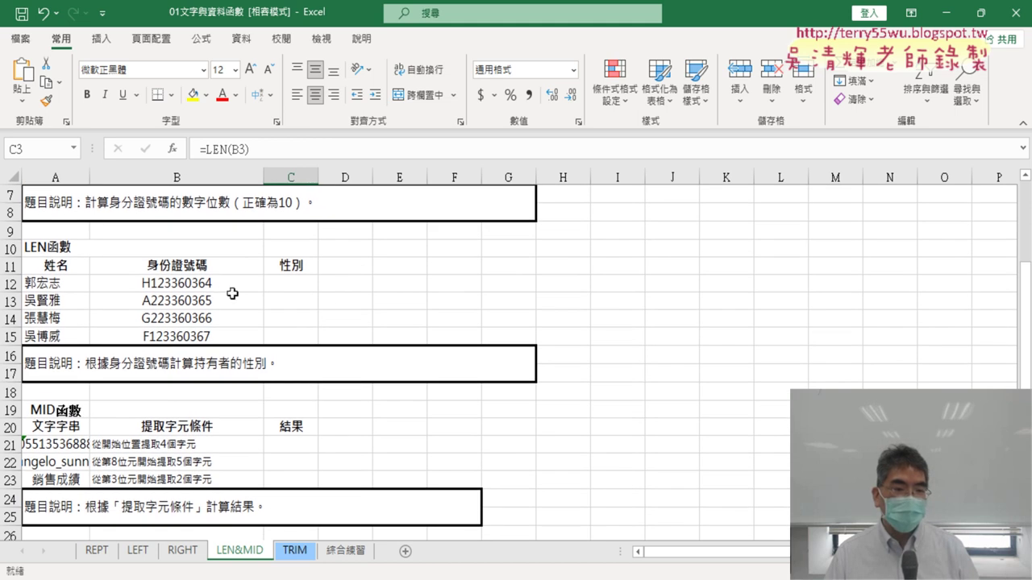
{"action": "left_click", "coordinate": [278, 284]}
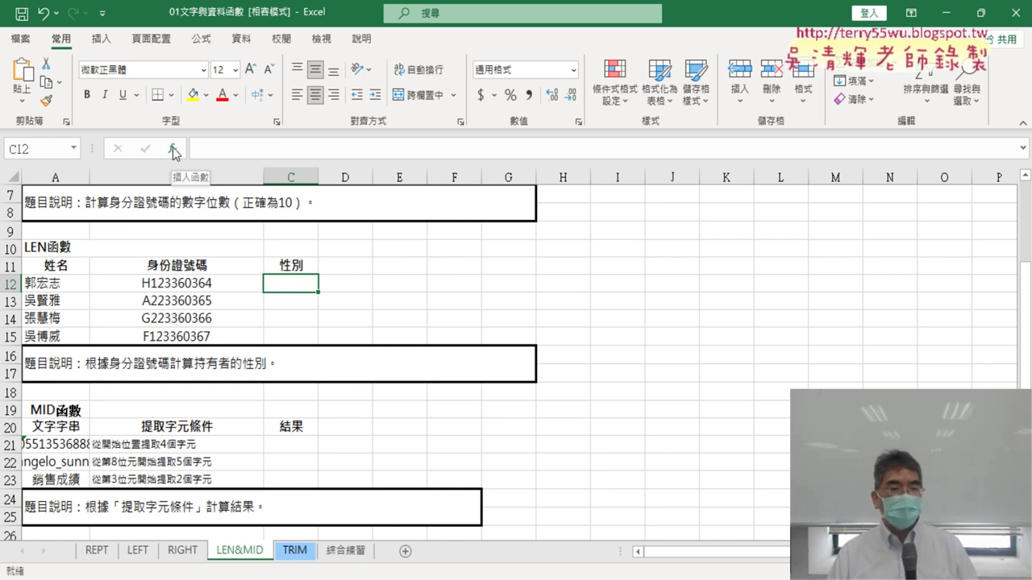
Insert a function into C12, choosing MID from the 文字 (Text) category
{"action": "left_click", "coordinate": [172, 150]}
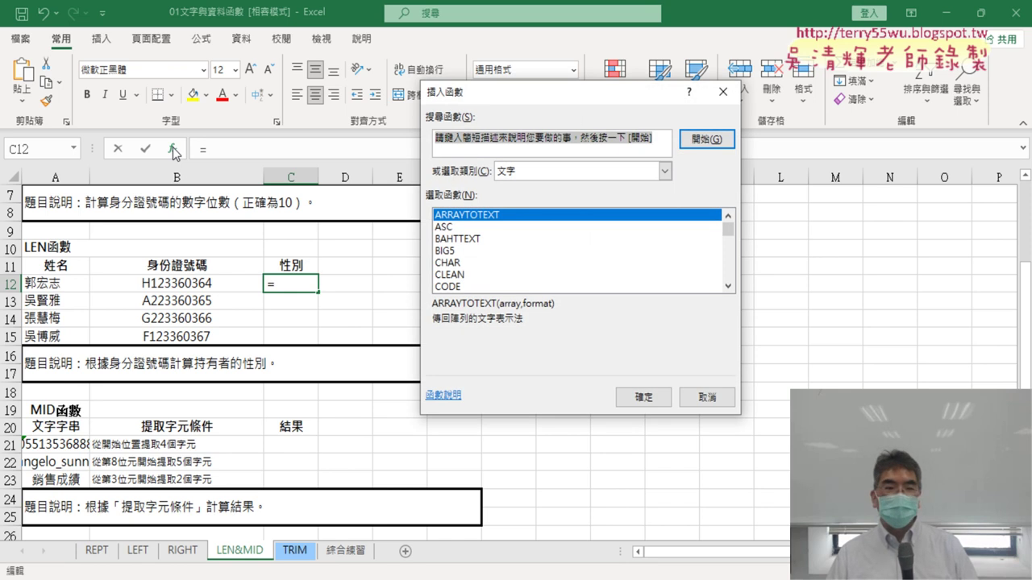
{"action": "left_click", "coordinate": [728, 286]}
{"action": "left_click", "coordinate": [728, 287]}
{"action": "left_click", "coordinate": [728, 287]}
{"action": "left_click", "coordinate": [728, 286]}
{"action": "left_click", "coordinate": [728, 287]}
{"action": "left_click", "coordinate": [728, 286]}
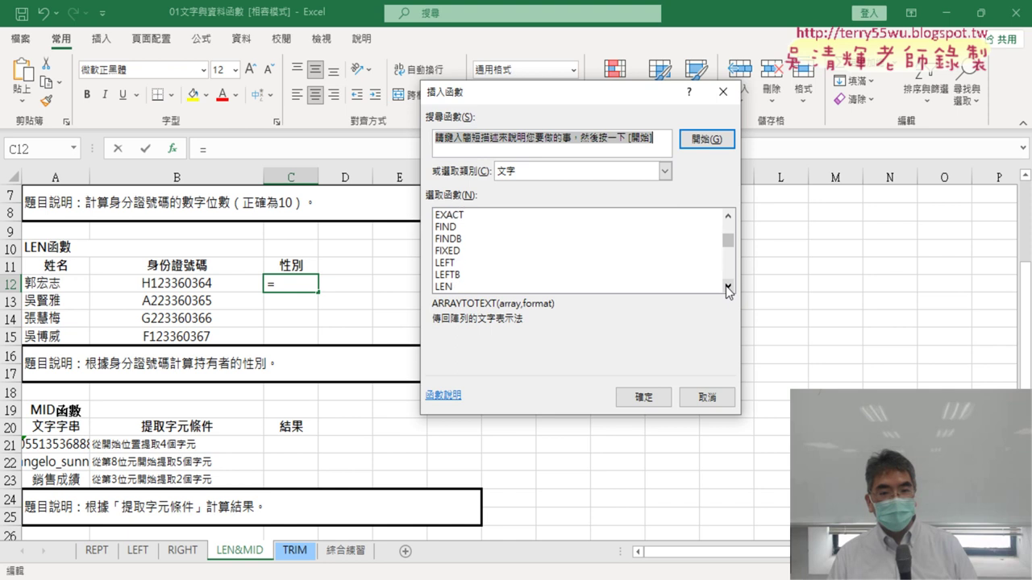
{"action": "left_click", "coordinate": [728, 286]}
{"action": "left_click", "coordinate": [728, 287]}
{"action": "left_click", "coordinate": [728, 286]}
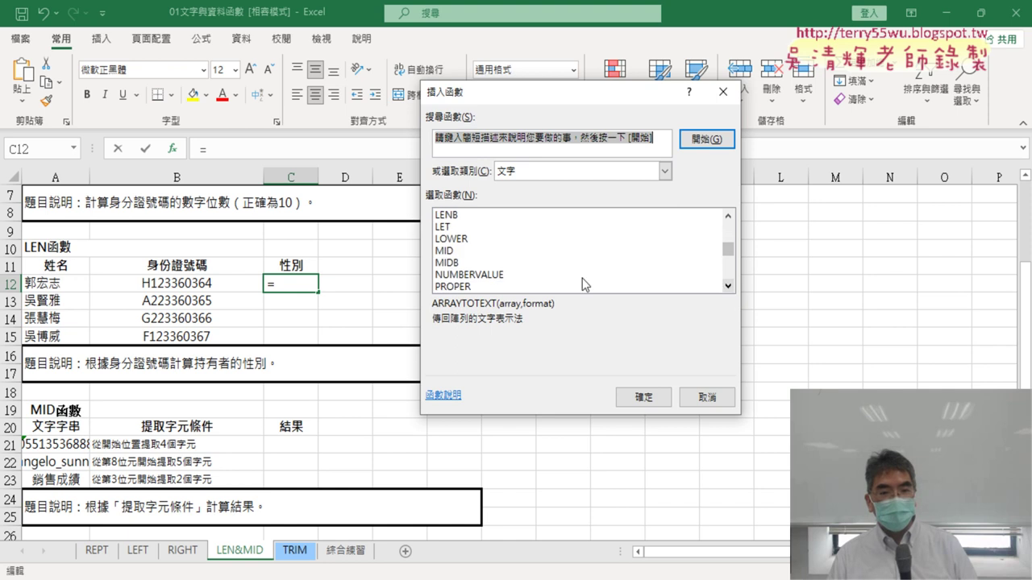
{"action": "left_click", "coordinate": [445, 254]}
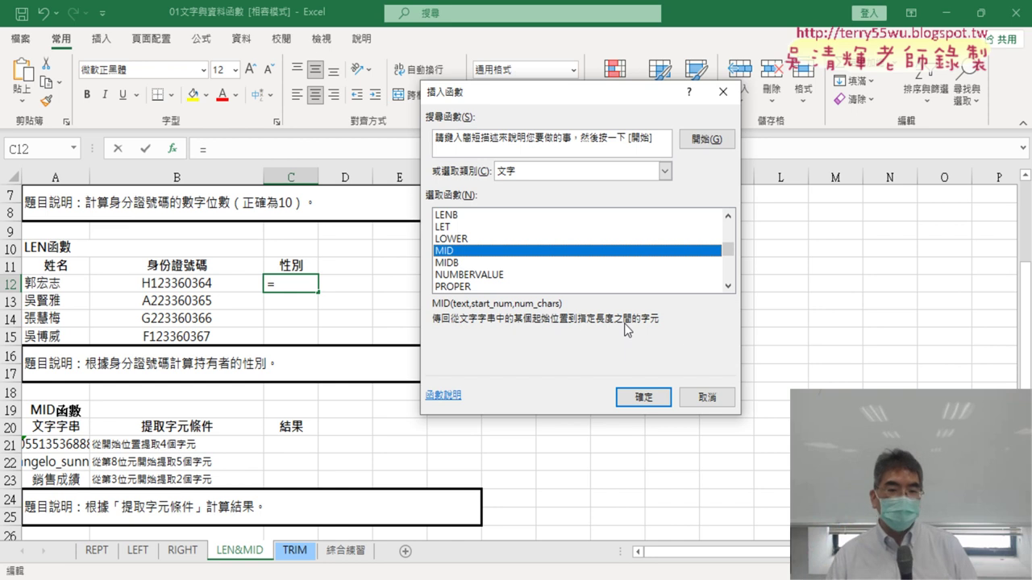
Enter =MID(B12,2,1) in C12, fill it down to C15, then open the LEFT sheet
{"action": "left_click", "coordinate": [637, 397]}
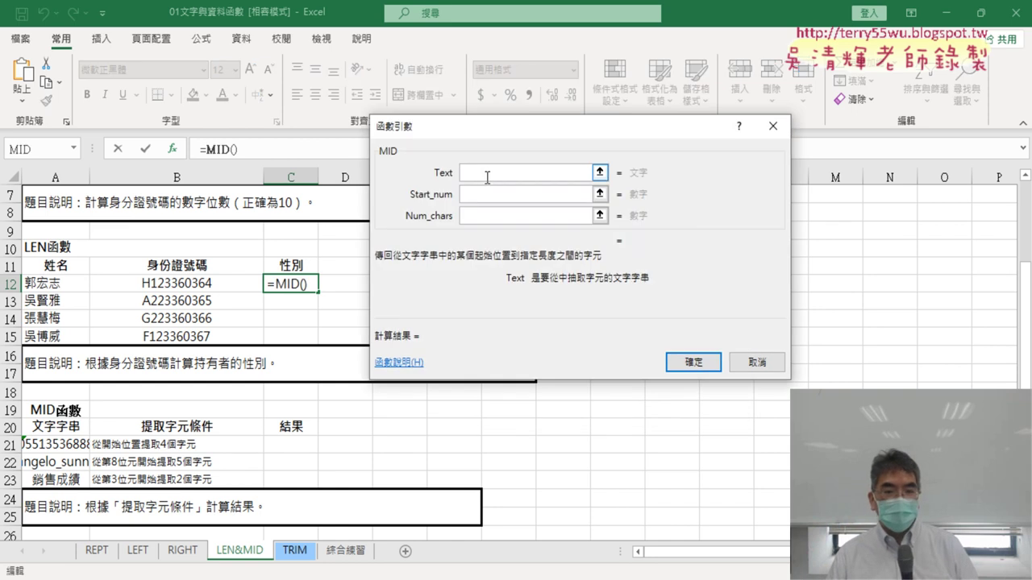
{"action": "left_click", "coordinate": [217, 288]}
{"action": "key", "text": "Tab"}
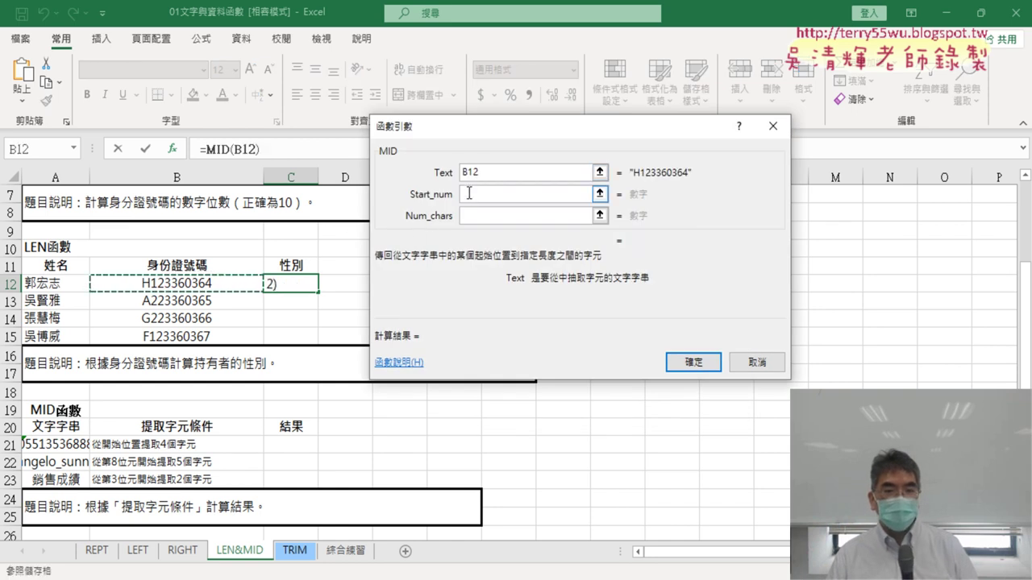
{"action": "type", "text": "2"}
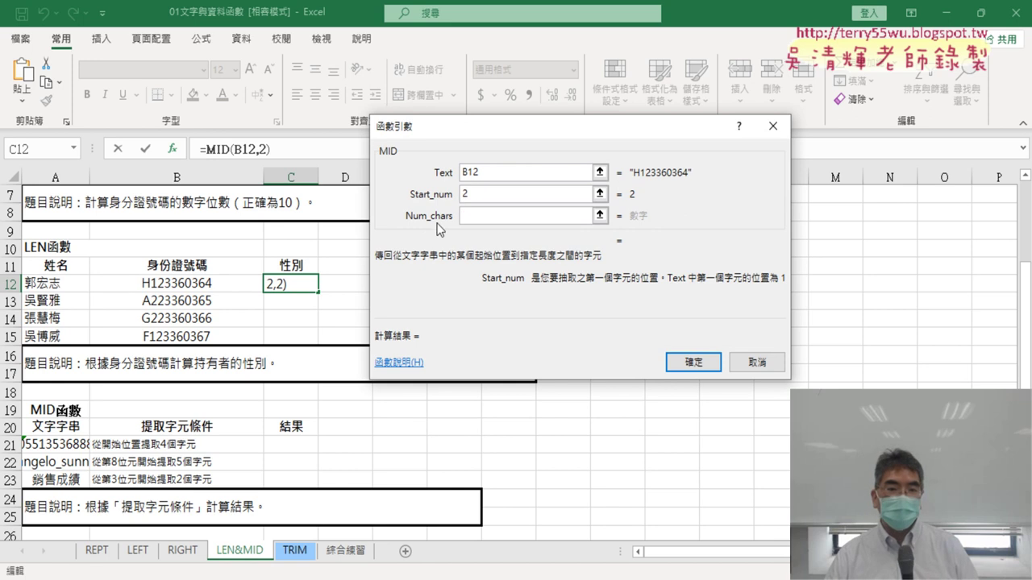
{"action": "left_click", "coordinate": [488, 212]}
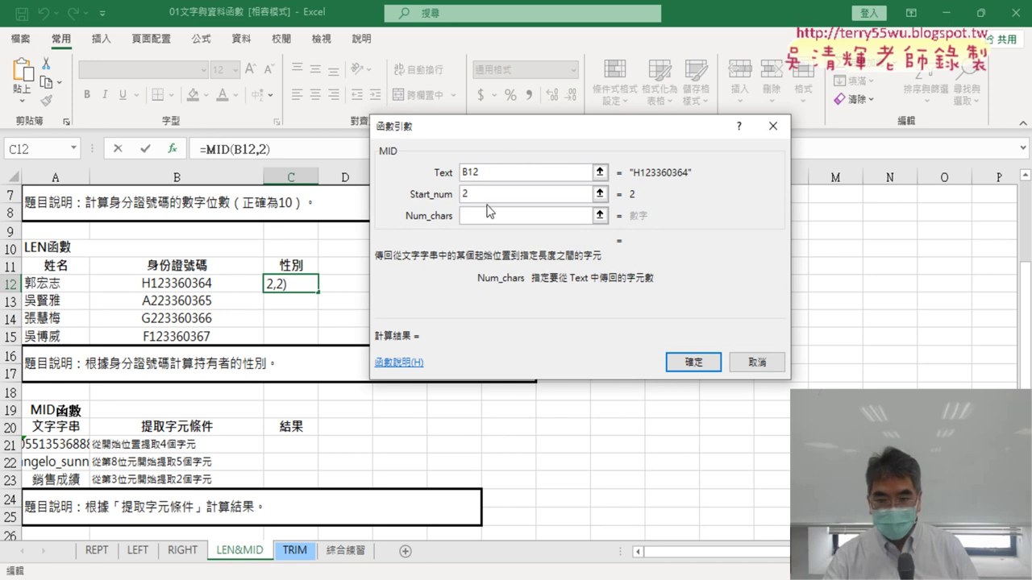
{"action": "type", "text": "1"}
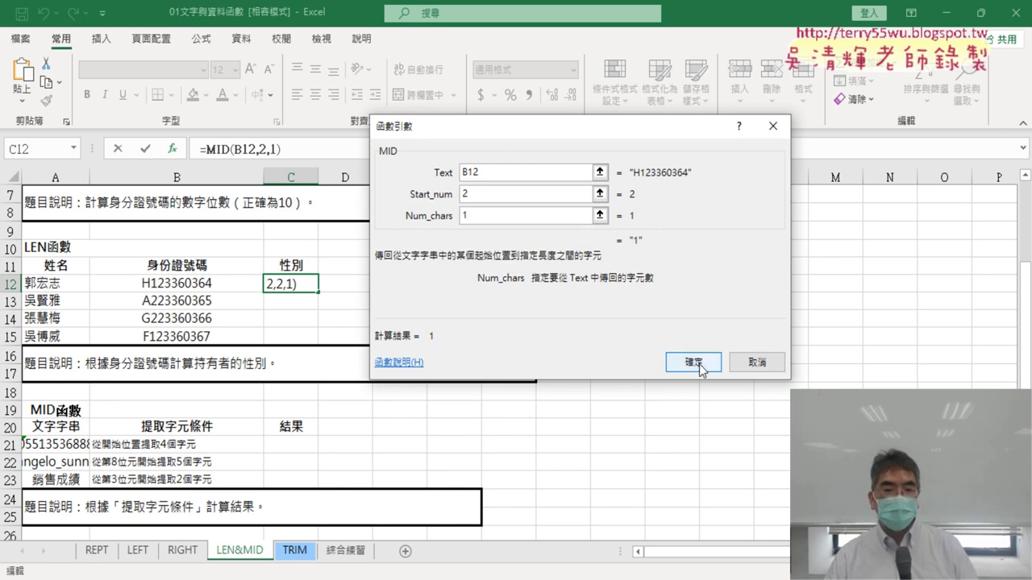
{"action": "left_click", "coordinate": [693, 362]}
{"action": "left_click_drag", "start_coordinate": [319, 292], "coordinate": [319, 339]}
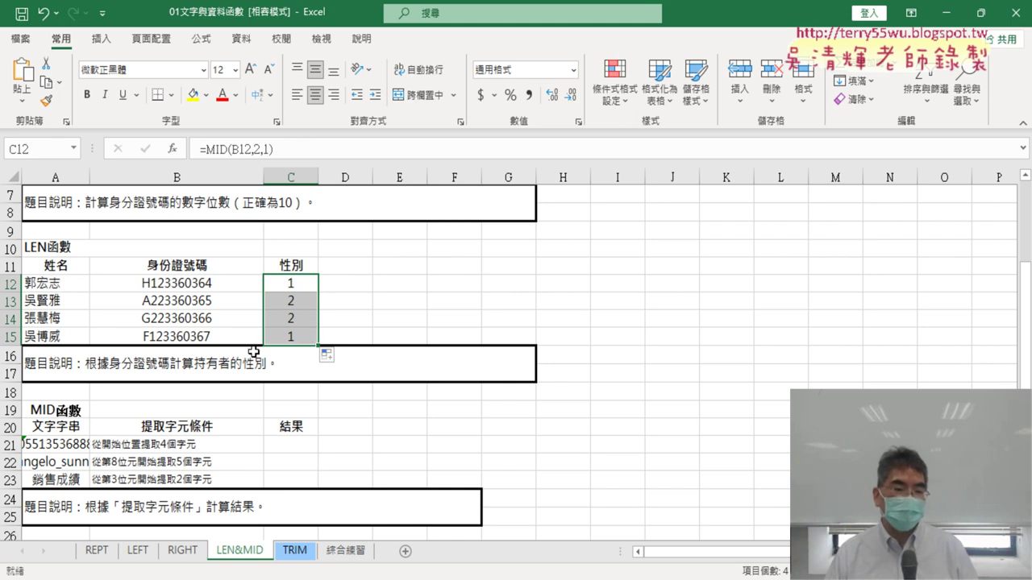
{"action": "left_click", "coordinate": [138, 551]}
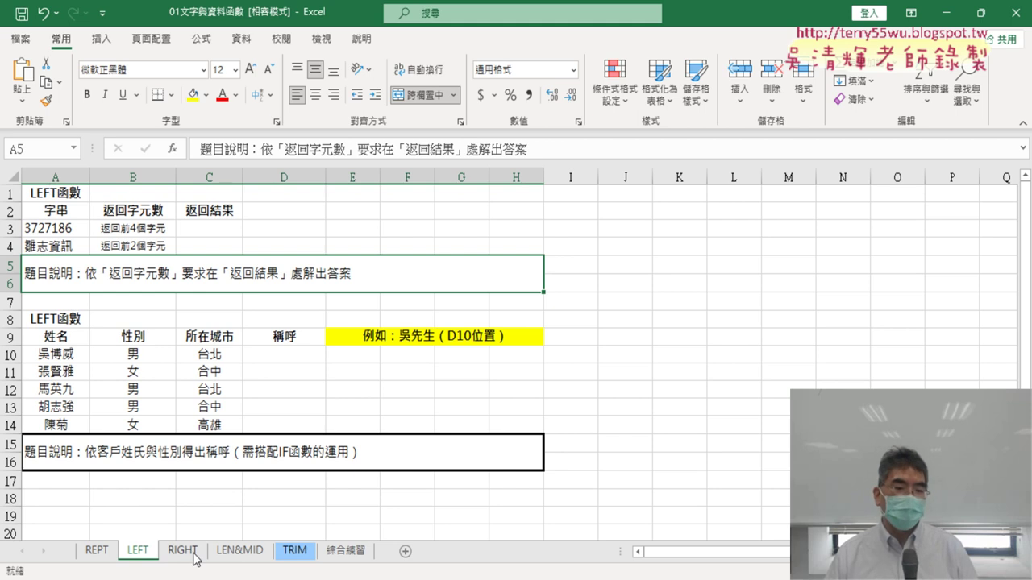
{"action": "left_click", "coordinate": [301, 352]}
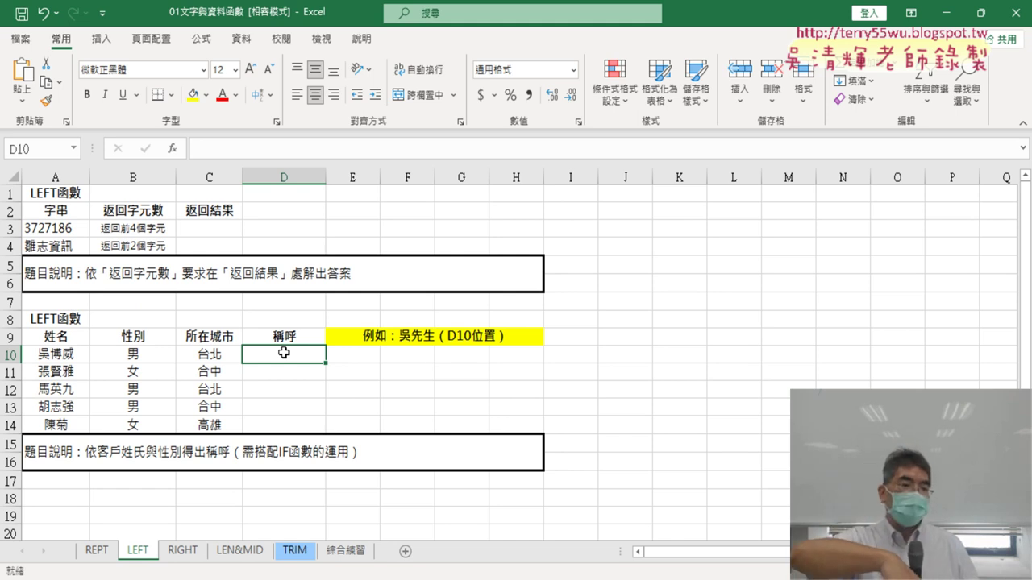
{"action": "left_click", "coordinate": [152, 354]}
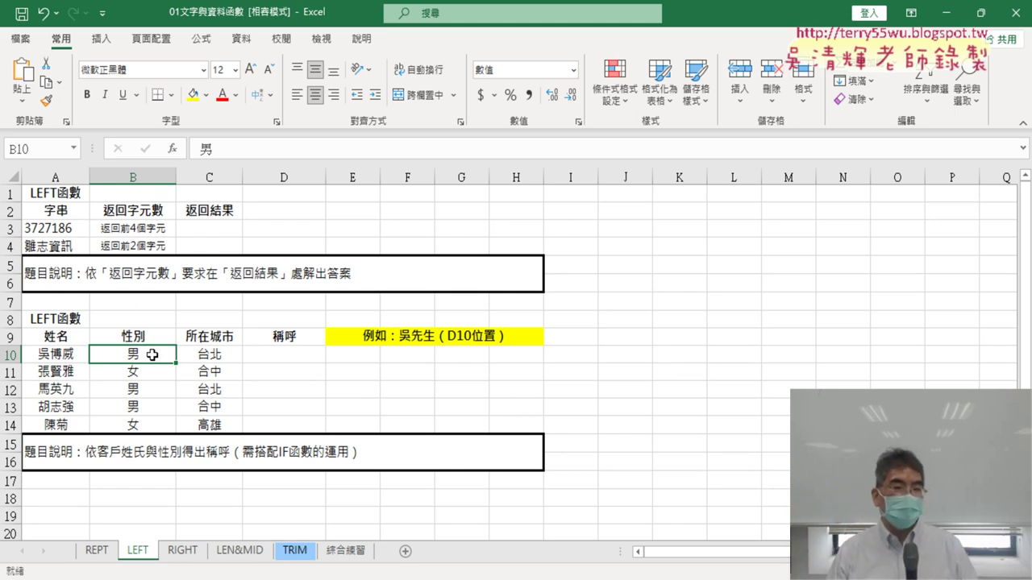
{"action": "left_click", "coordinate": [288, 358]}
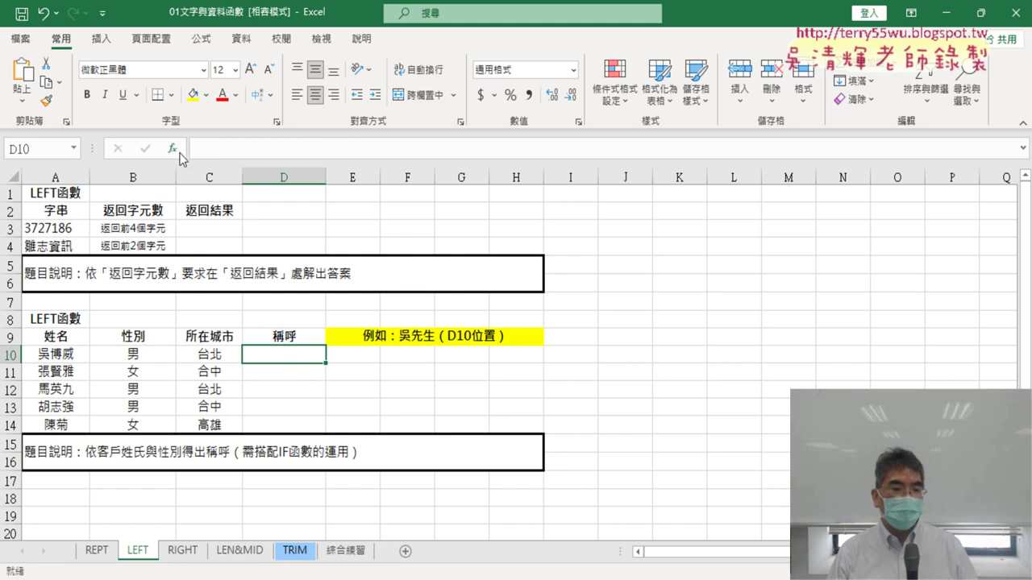
{"action": "left_click", "coordinate": [174, 149]}
{"action": "left_click", "coordinate": [664, 171]}
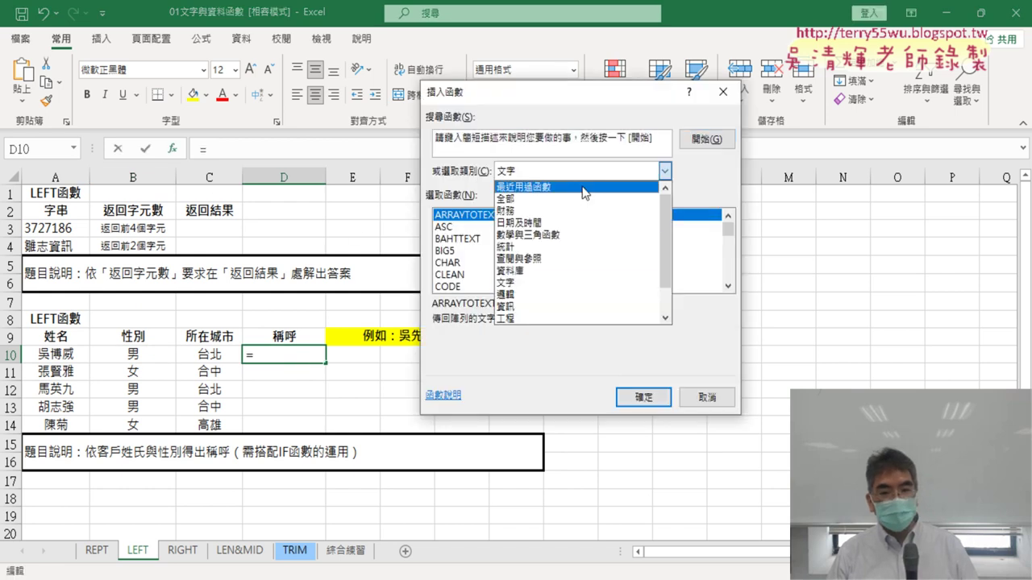
{"action": "left_click", "coordinate": [513, 296]}
{"action": "left_click", "coordinate": [455, 240]}
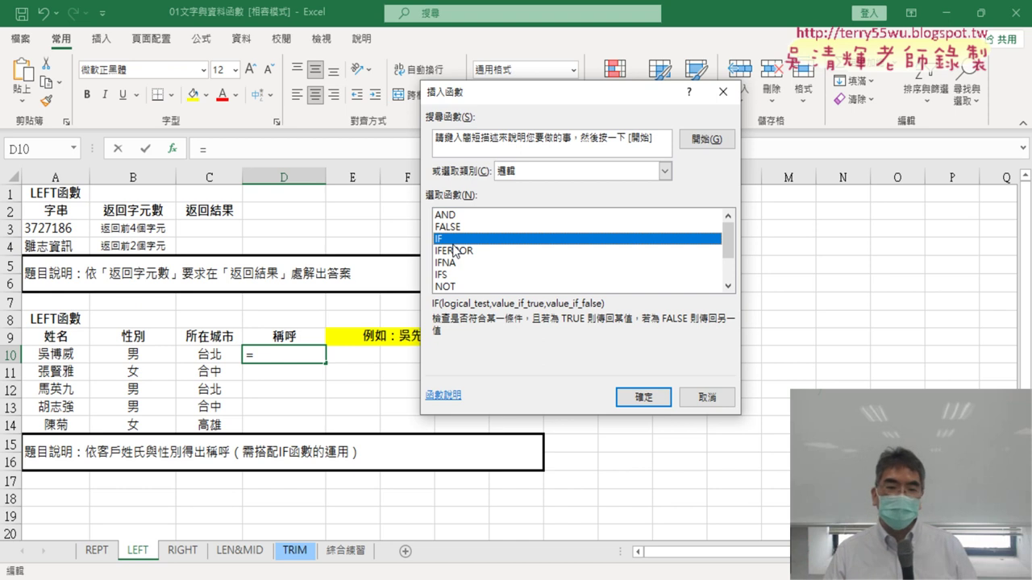
{"action": "left_click", "coordinate": [701, 397]}
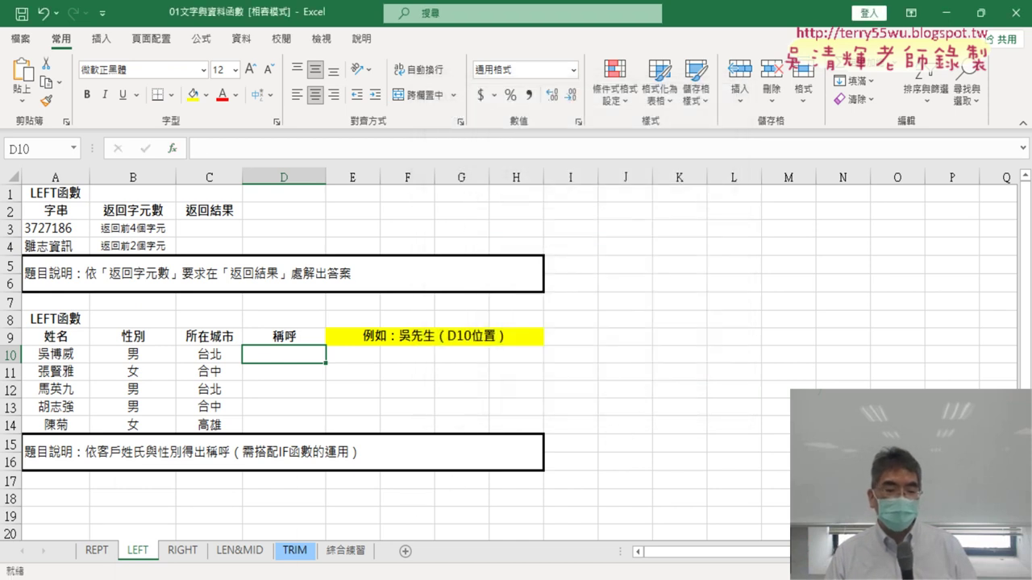
Open the 01_文字與資料函數程式碼 doc in Chrome at section 3.LEFT與IF函數
{"action": "mouse_move", "coordinate": [202, 576]}
{"action": "left_click", "coordinate": [201, 524]}
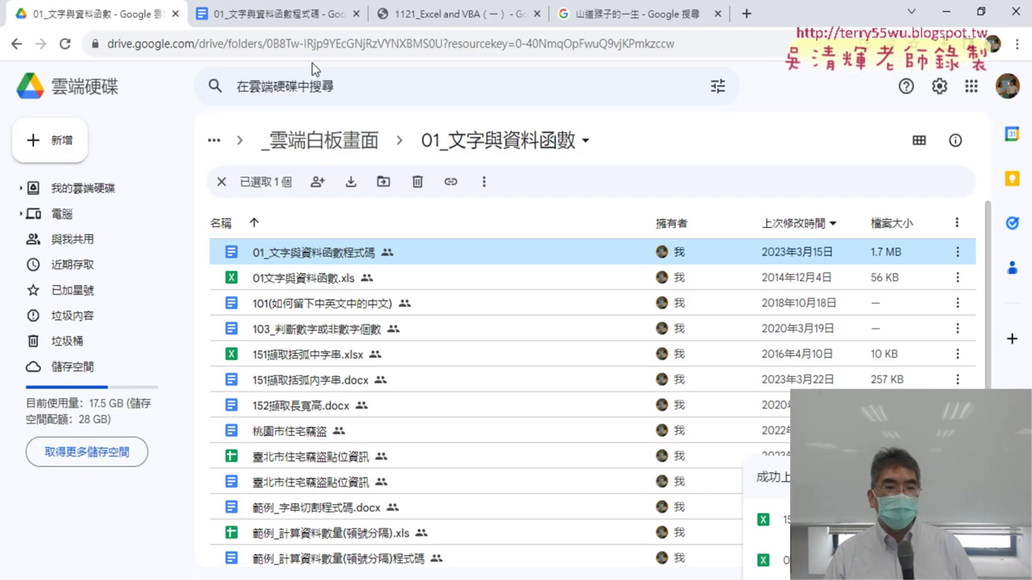
{"action": "left_click", "coordinate": [291, 14]}
{"action": "scroll", "coordinate": [481, 240], "scroll_direction": "up", "scroll_amount": 5}
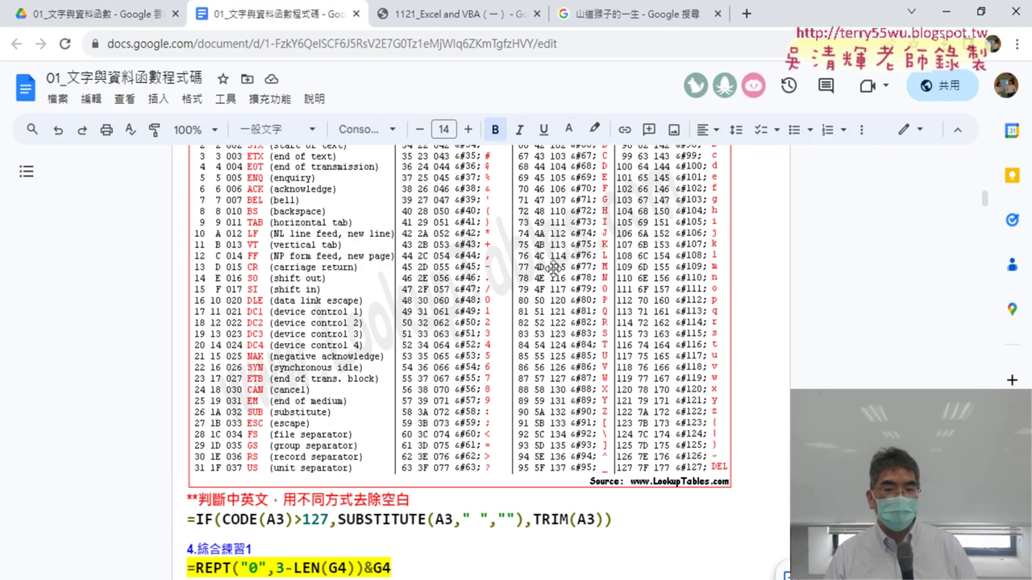
{"action": "scroll", "coordinate": [499, 250], "scroll_direction": "up", "scroll_amount": 5}
{"action": "scroll", "coordinate": [524, 257], "scroll_direction": "up", "scroll_amount": 5}
{"action": "scroll", "coordinate": [554, 269], "scroll_direction": "up", "scroll_amount": 2}
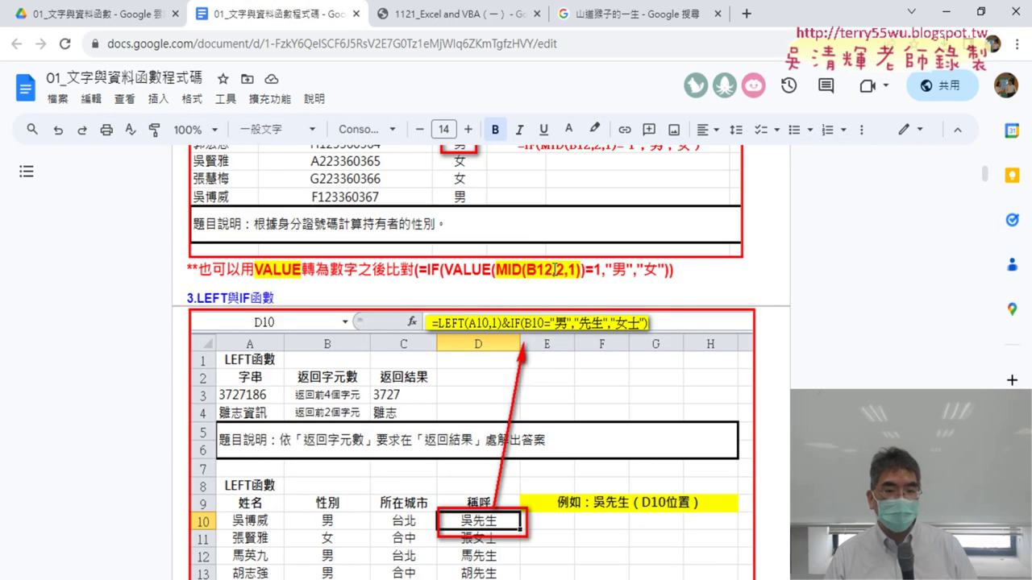
{"action": "scroll", "coordinate": [554, 269], "scroll_direction": "up", "scroll_amount": 1}
{"action": "scroll", "coordinate": [561, 278], "scroll_direction": "up", "scroll_amount": 1}
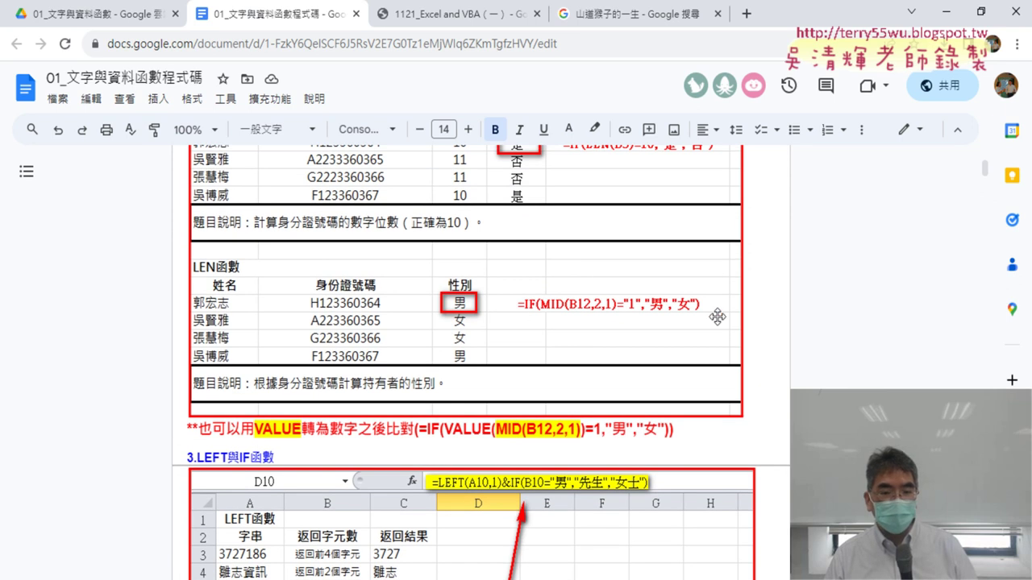
{"action": "scroll", "coordinate": [716, 317], "scroll_direction": "down", "scroll_amount": 3}
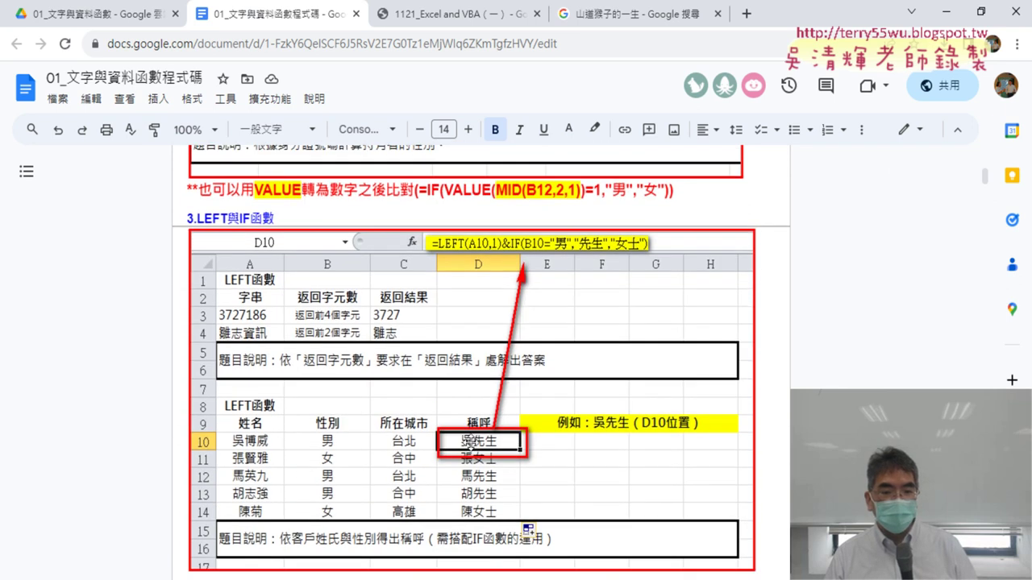